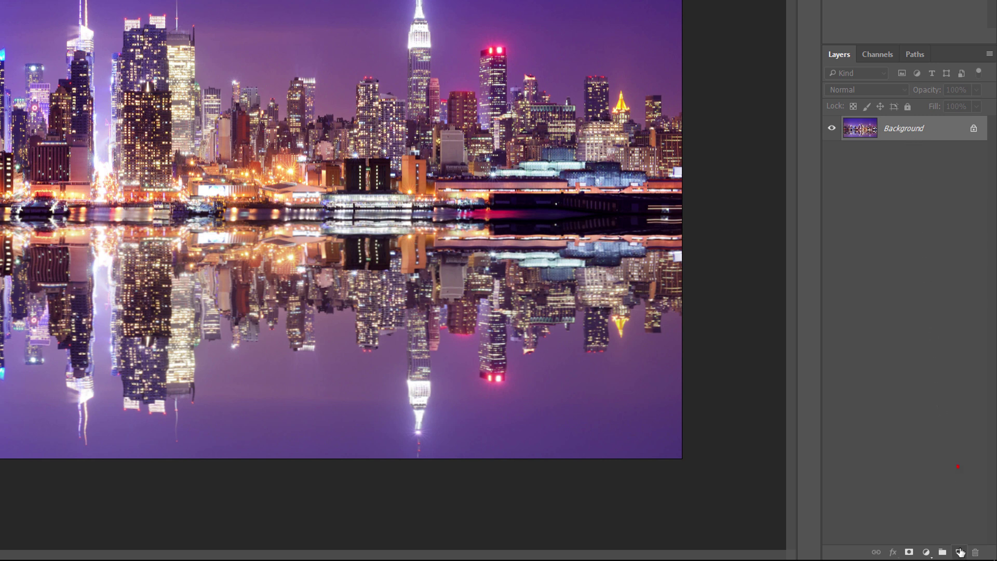
Add a new empty layer above the skyline photo and rename it Border
left_click(959, 552)
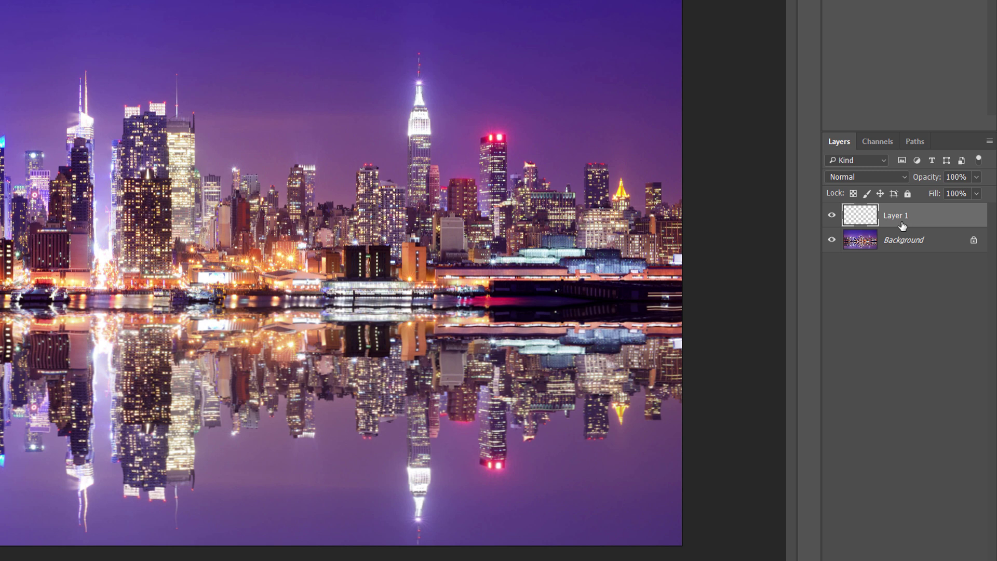
double_click(897, 217)
type("Border")
key("Return")
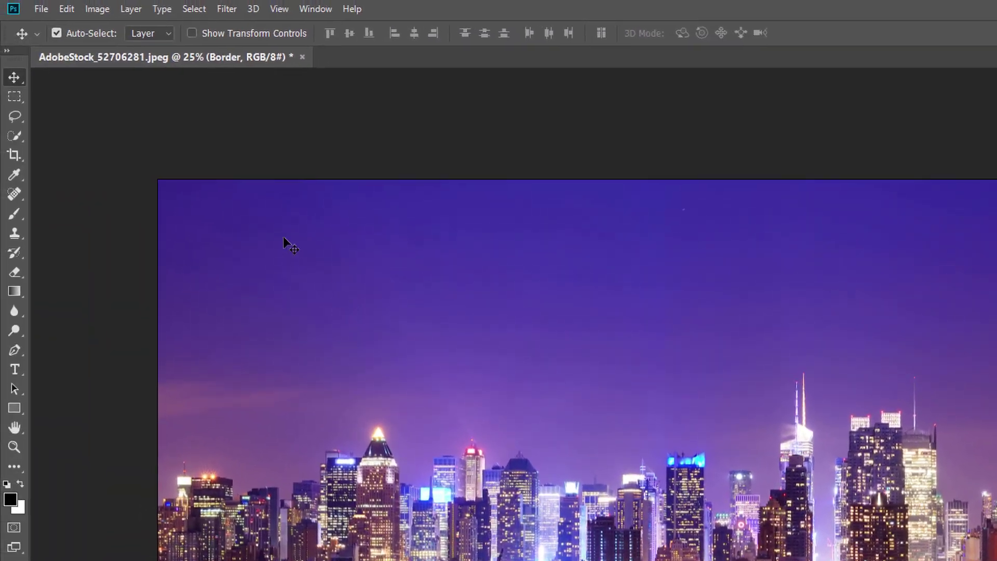
left_click(73, 10)
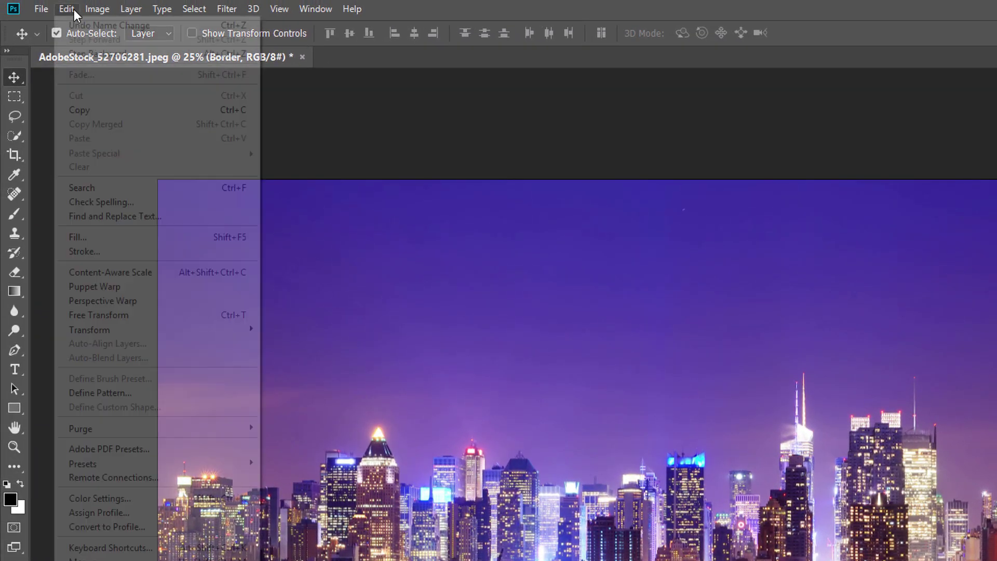
Fill the Border layer with White via Edit > Fill
left_click(102, 239)
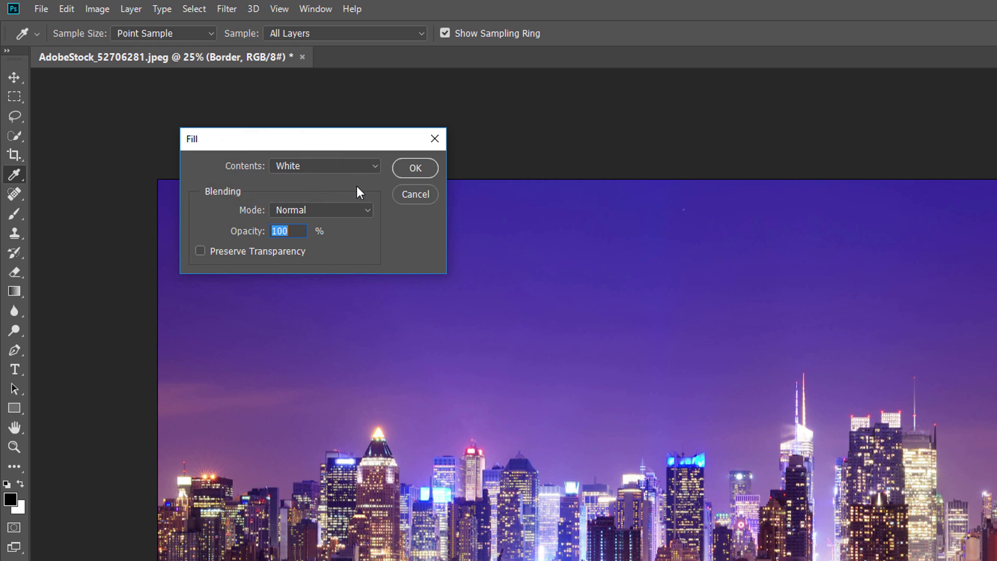
left_click(432, 174)
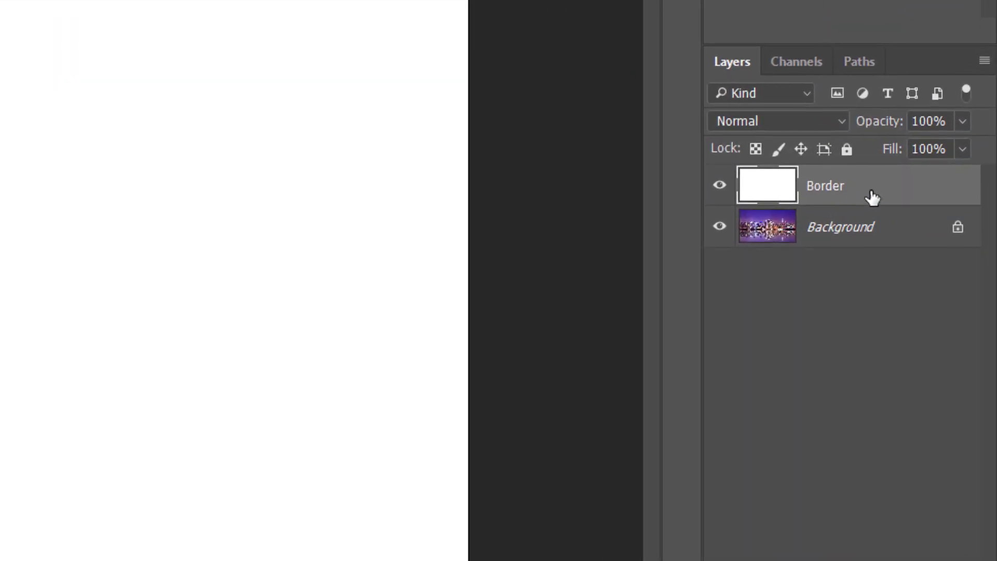
Lower the Border layer's opacity to 75% so the skyline faintly shows through
left_click(962, 121)
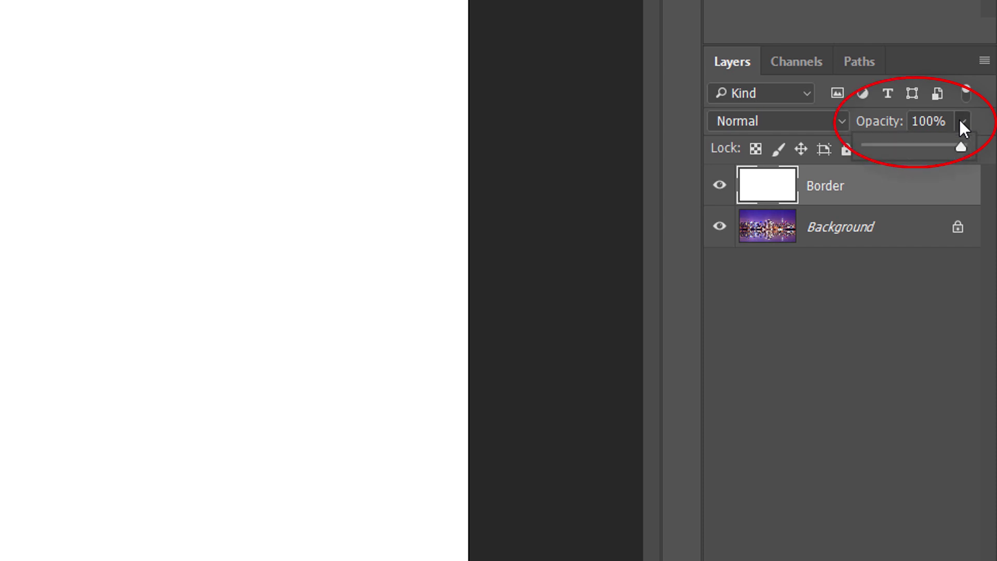
left_click_drag(961, 146, 939, 145)
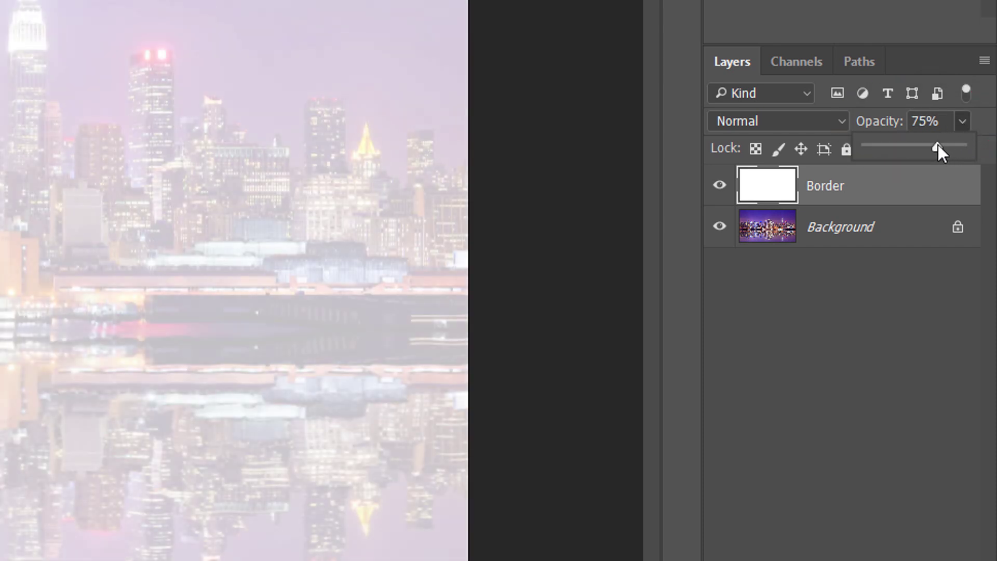
left_click(987, 120)
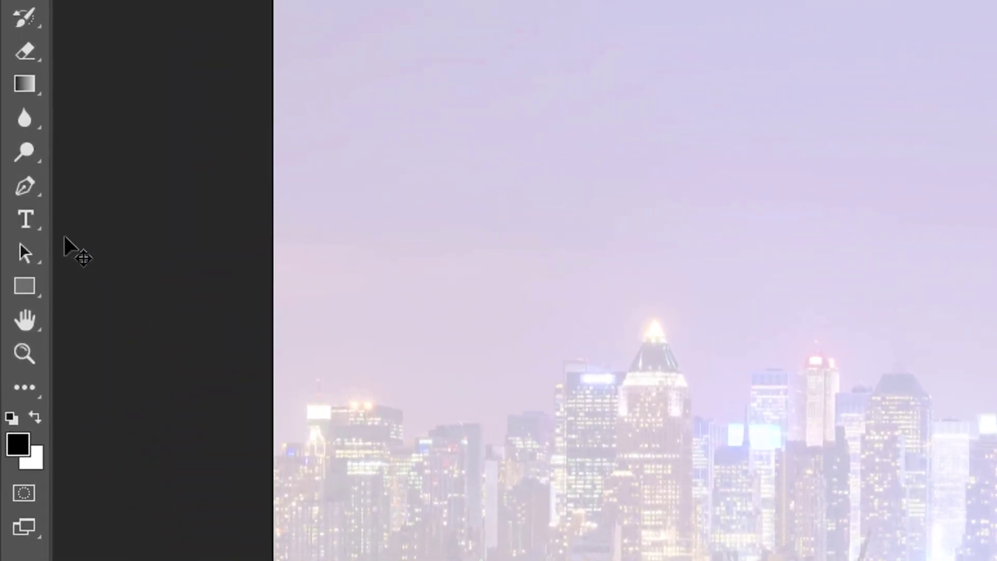
left_click(31, 222)
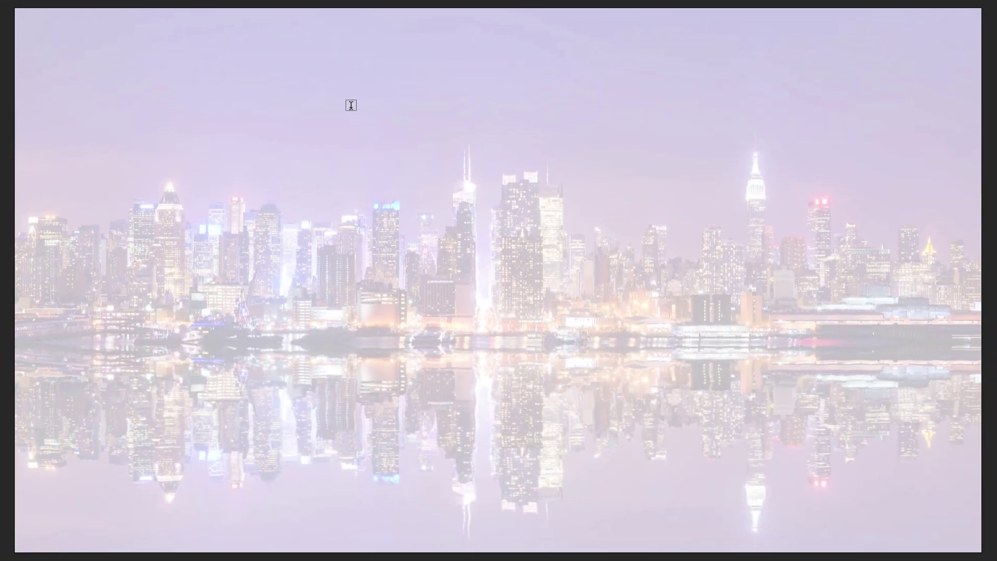
Add and commit the title NEW YORK CITY in black 72 pt Futura PT Heavy
left_click(318, 287)
type("NEW YORK CIT")
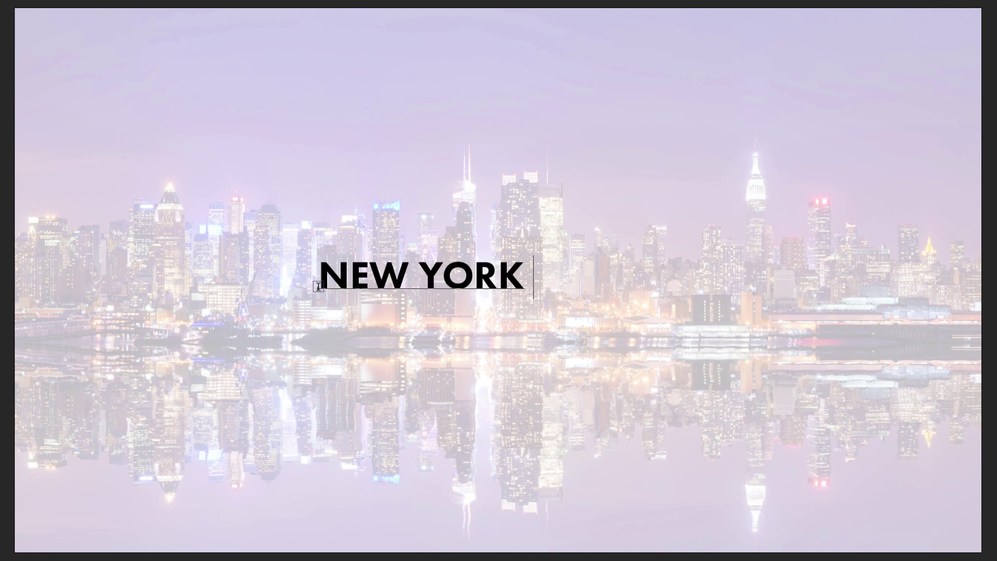
type("Y")
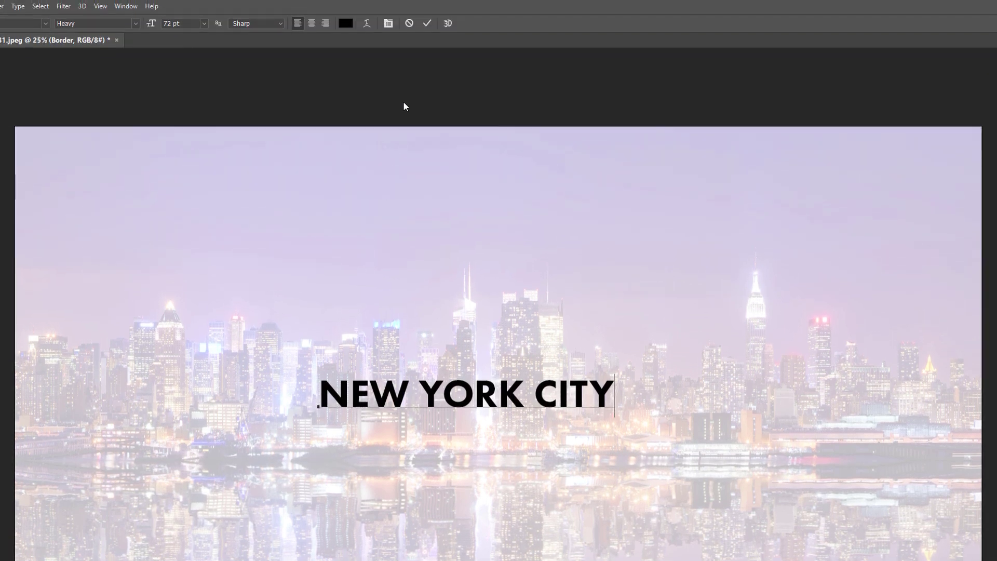
left_click(428, 24)
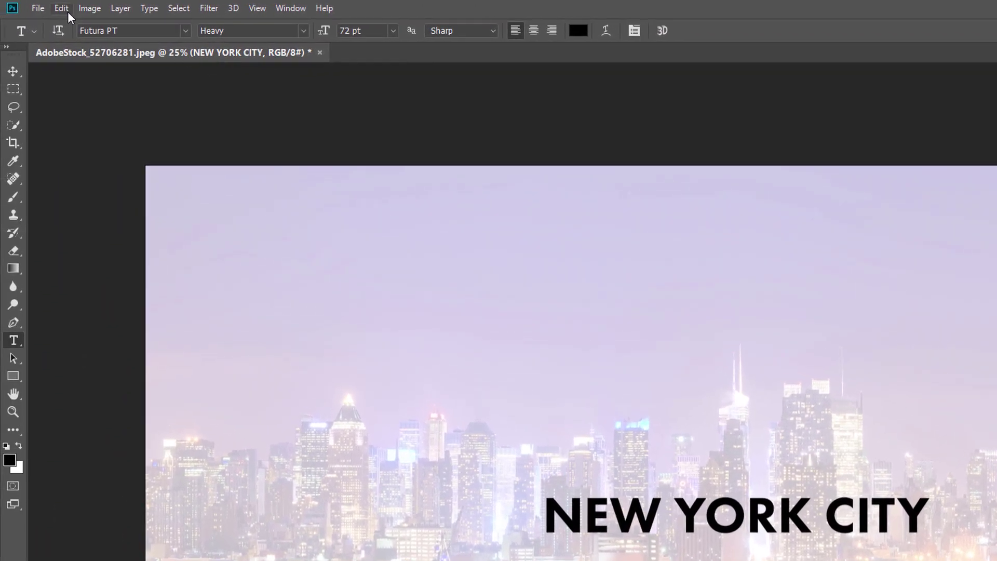
Free-transform the title to about 320.89% across the canvas and move it down slightly
left_click(61, 8)
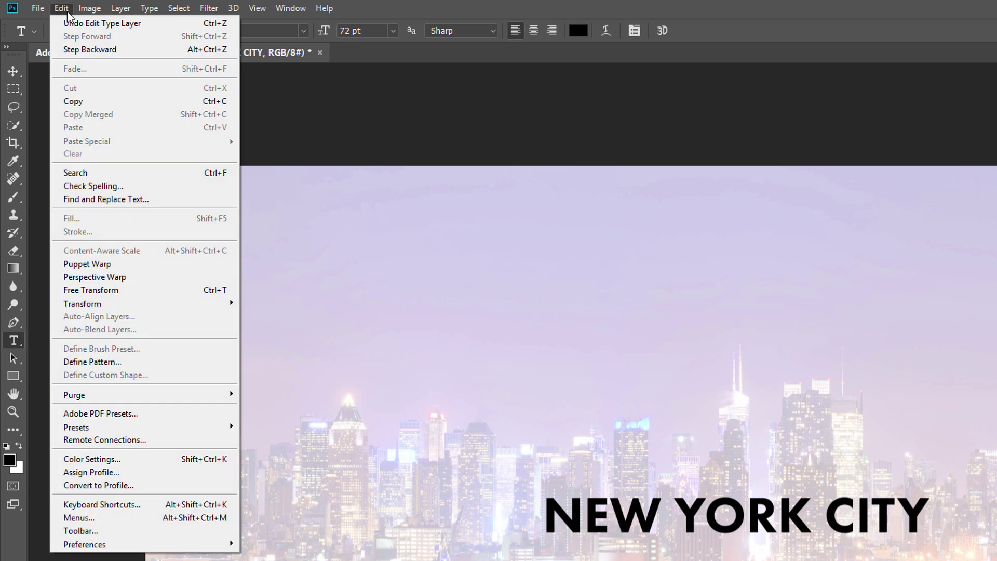
left_click(148, 291)
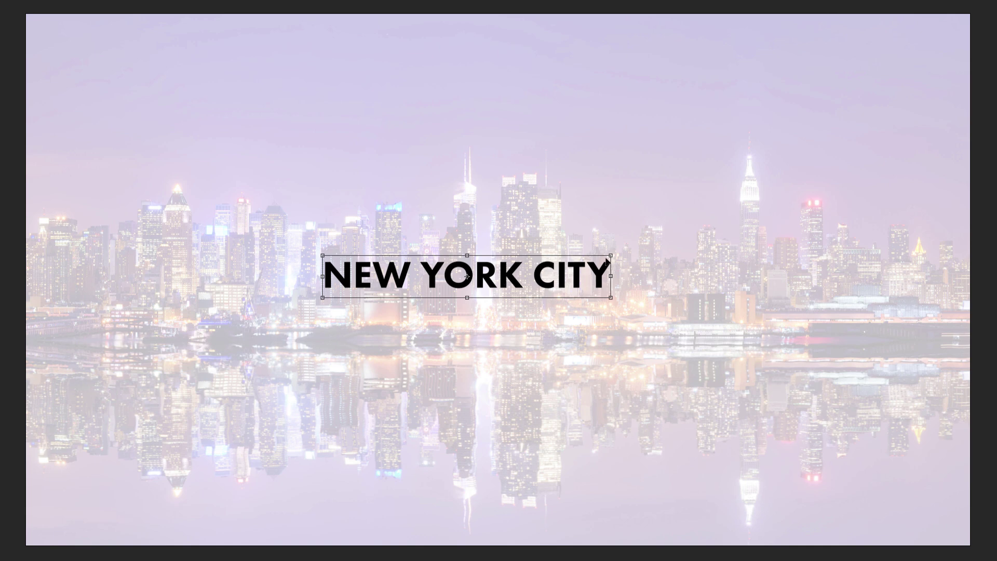
left_click_drag(611, 256, 951, 162)
left_click_drag(316, 303, 43, 407)
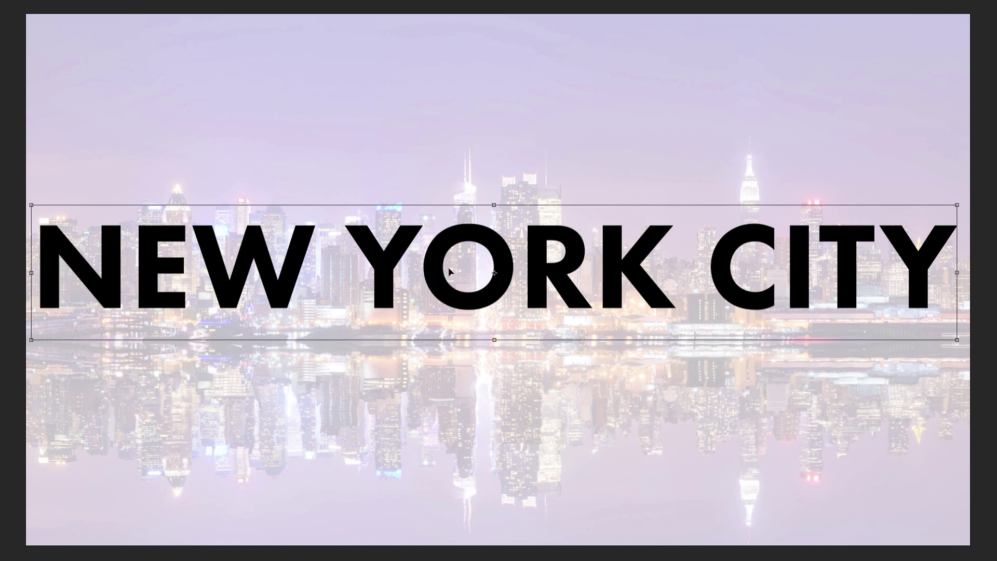
left_click_drag(464, 269, 464, 335)
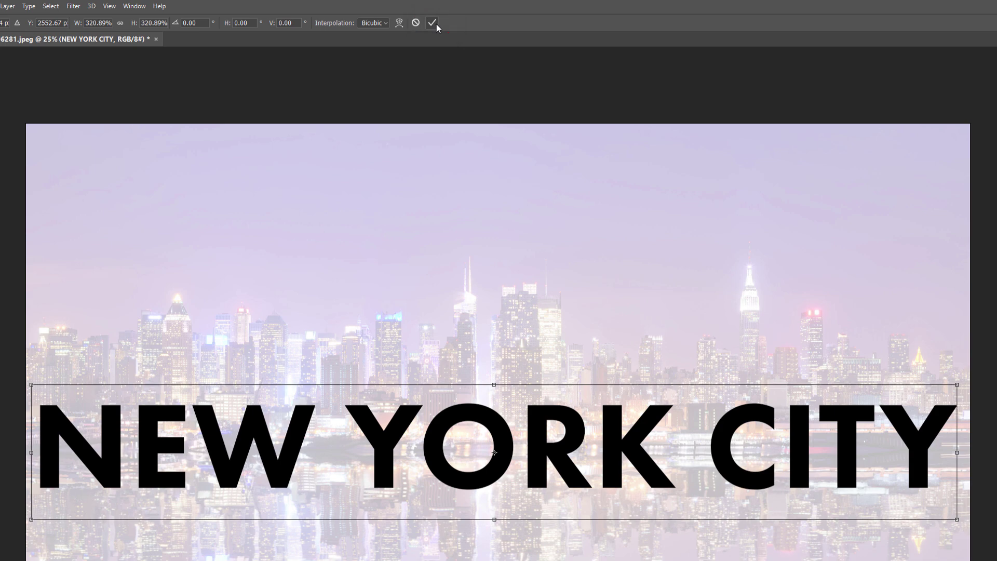
left_click(437, 24)
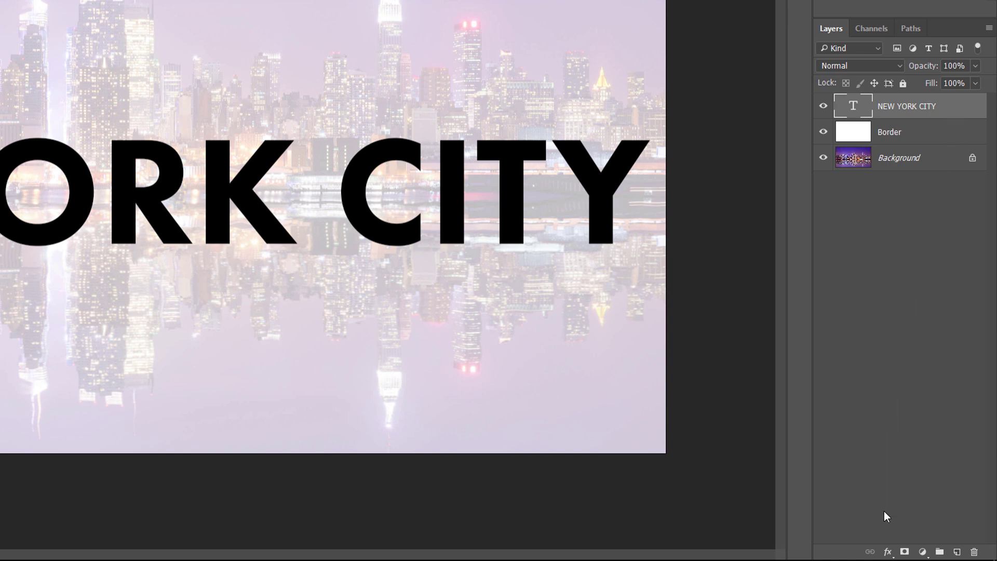
In the text layer's Blending Options, set Knockout to Shallow and Fill Opacity to 0%
left_click(889, 552)
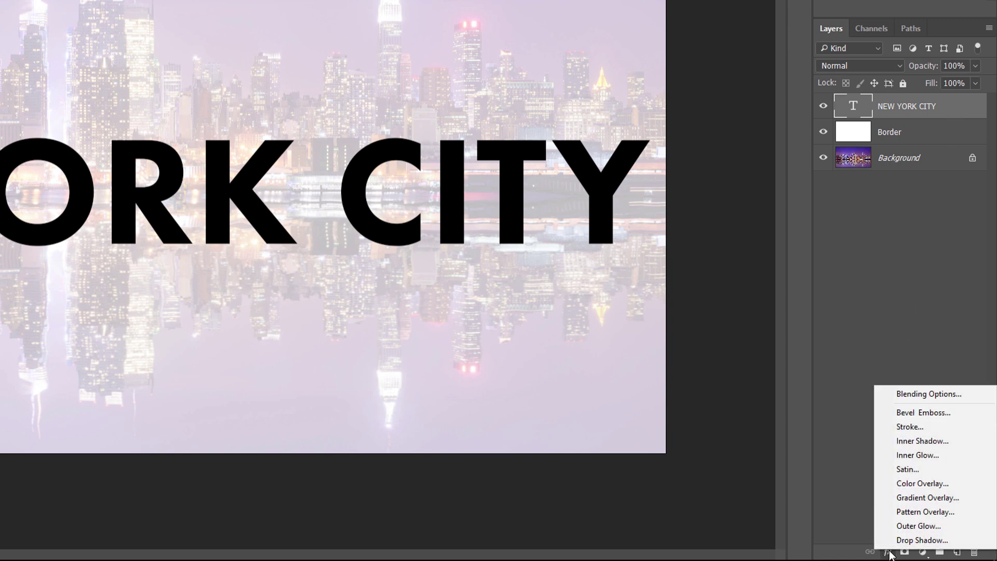
left_click(972, 396)
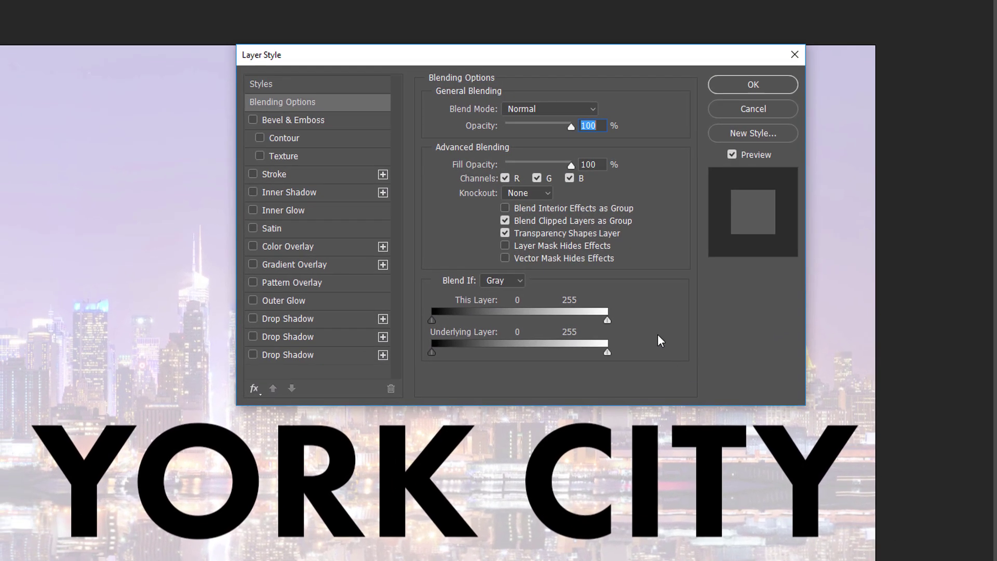
left_click(547, 193)
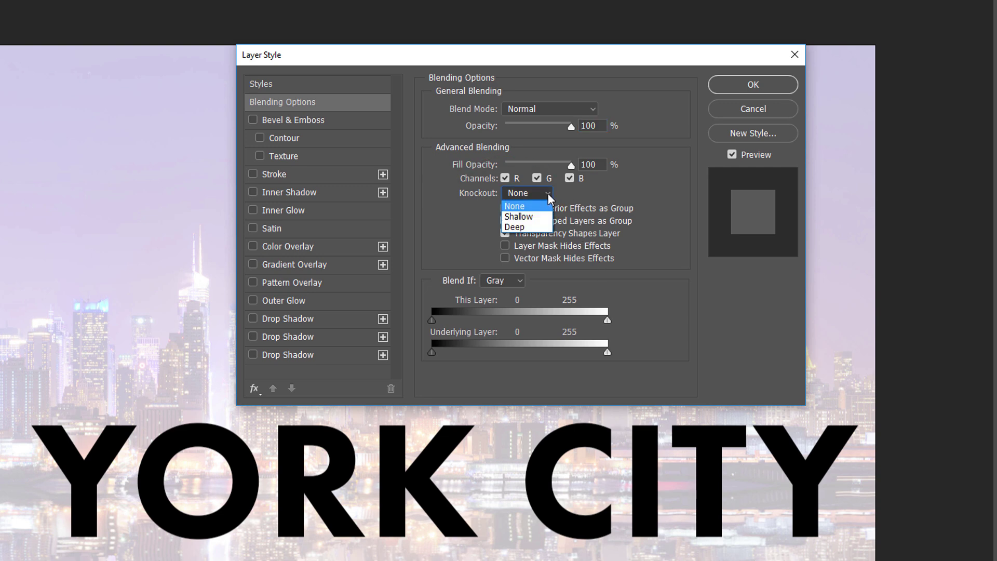
left_click(541, 217)
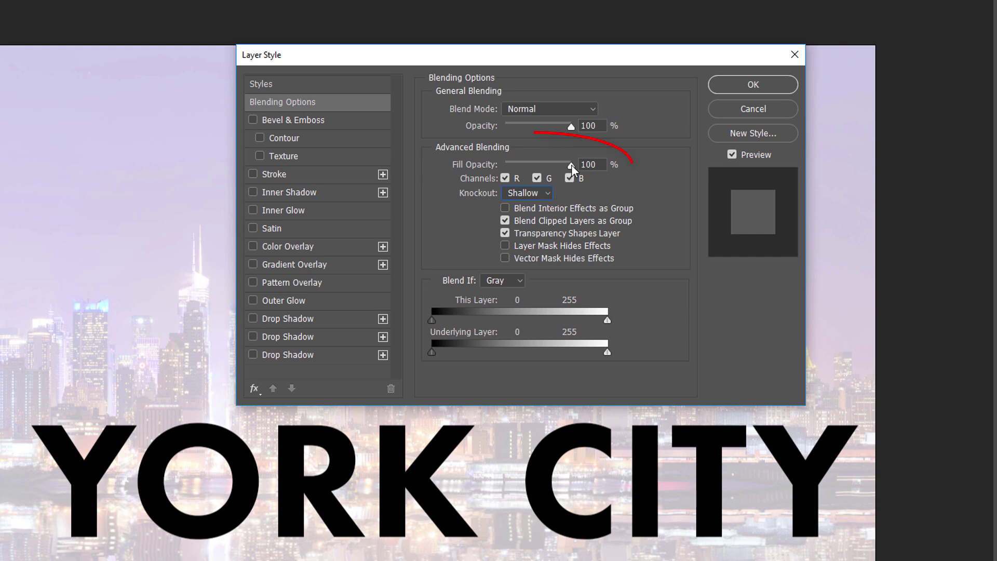
left_click_drag(571, 164, 503, 165)
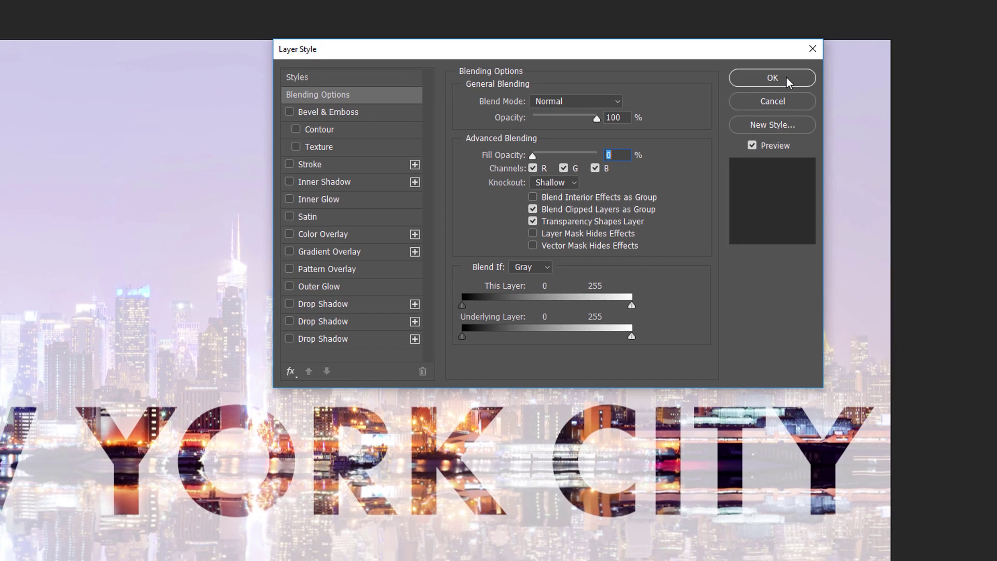
left_click(785, 82)
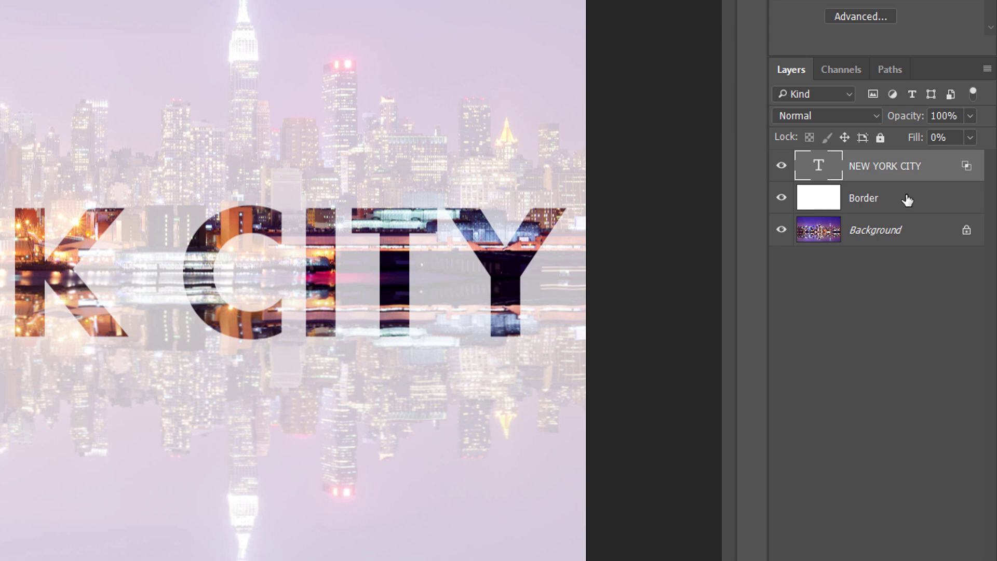
Free-transform the Border layer, pulling its top and bottom edges in around the title
left_click(907, 200)
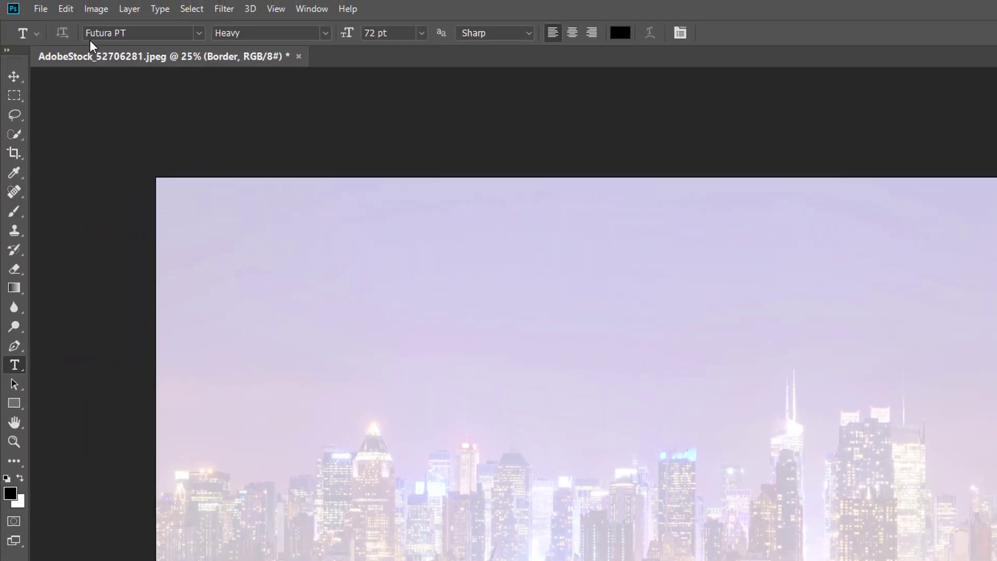
left_click(68, 11)
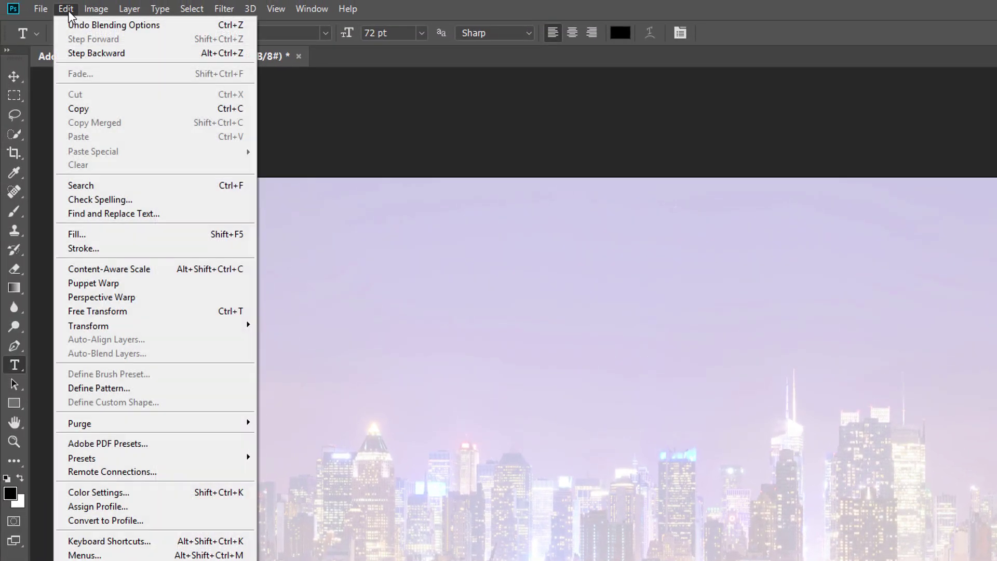
left_click(147, 312)
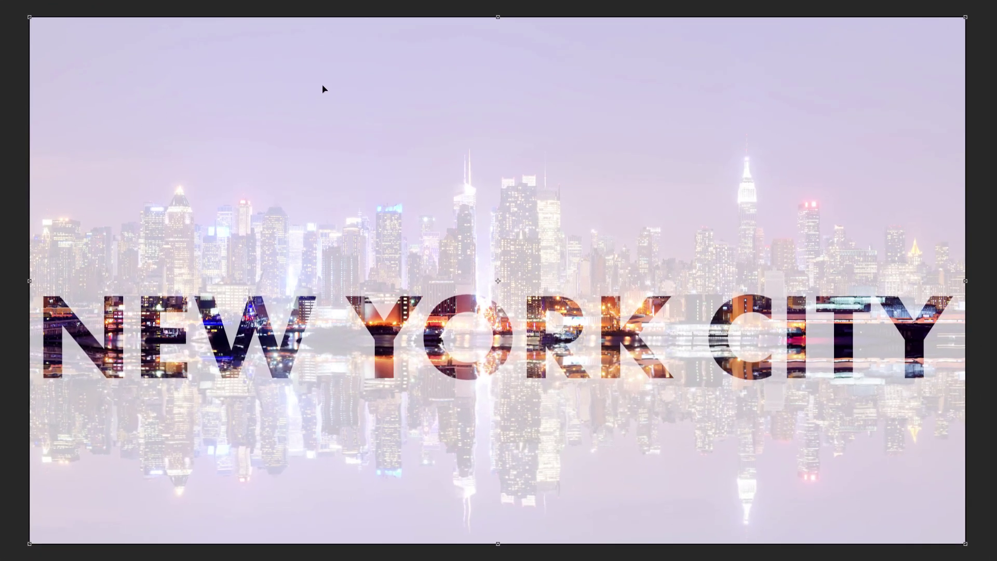
left_click_drag(496, 18, 486, 298)
left_click_drag(501, 519, 499, 389)
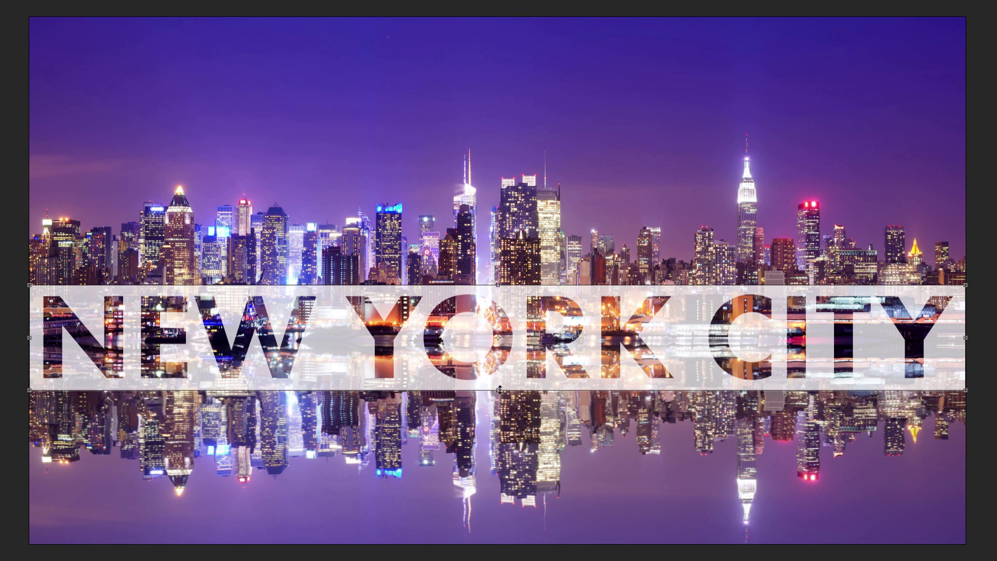
Apply the band transform, set Border opacity to 85%, and unlock the Background into Layer 0
key("Return")
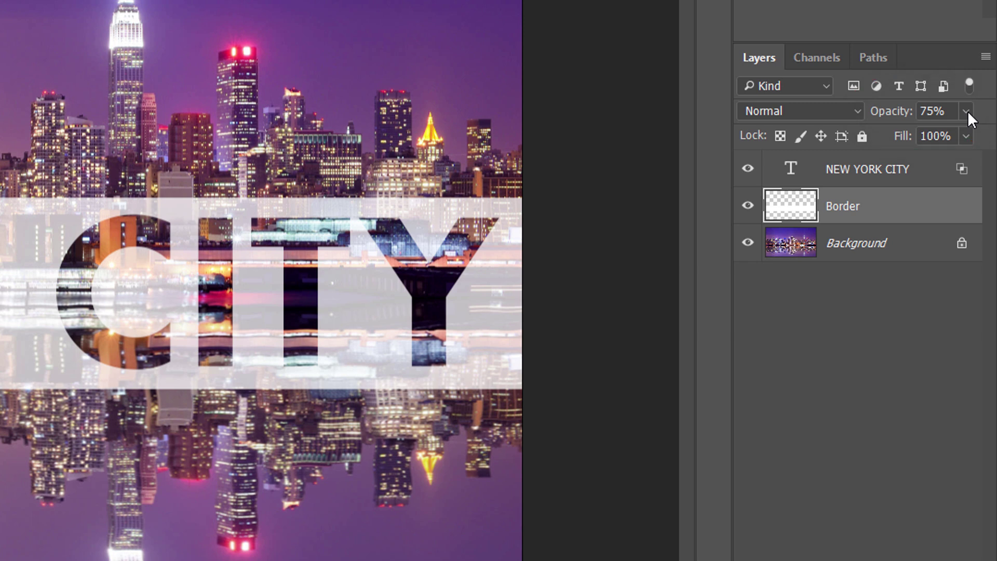
left_click(967, 111)
left_click_drag(961, 130, 981, 133)
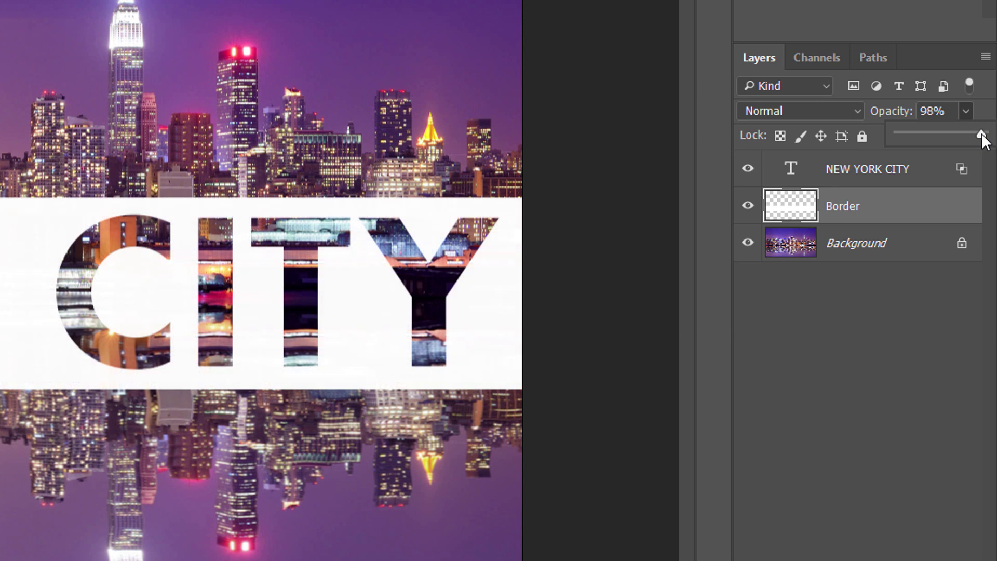
left_click_drag(982, 133, 958, 134)
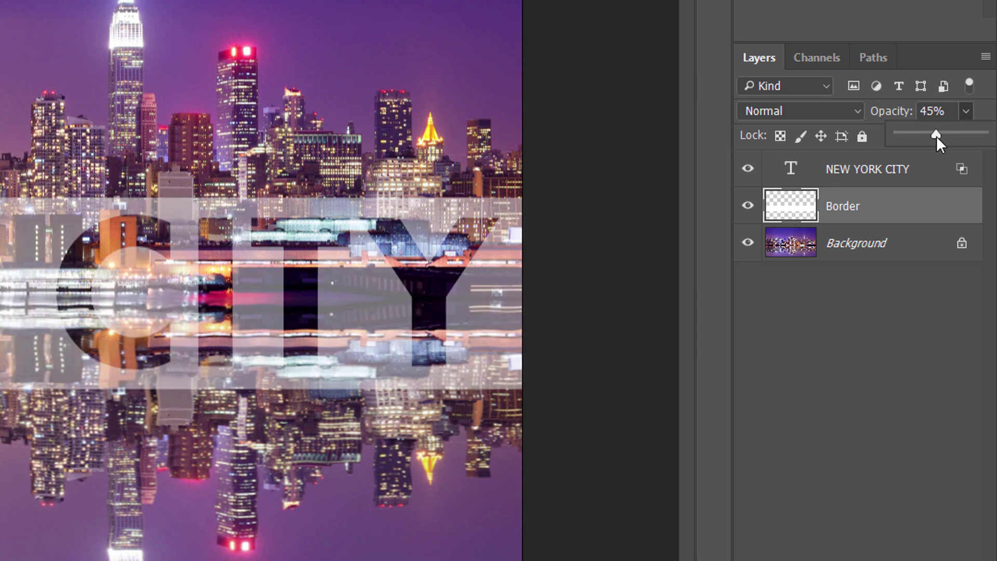
left_click_drag(952, 136, 971, 133)
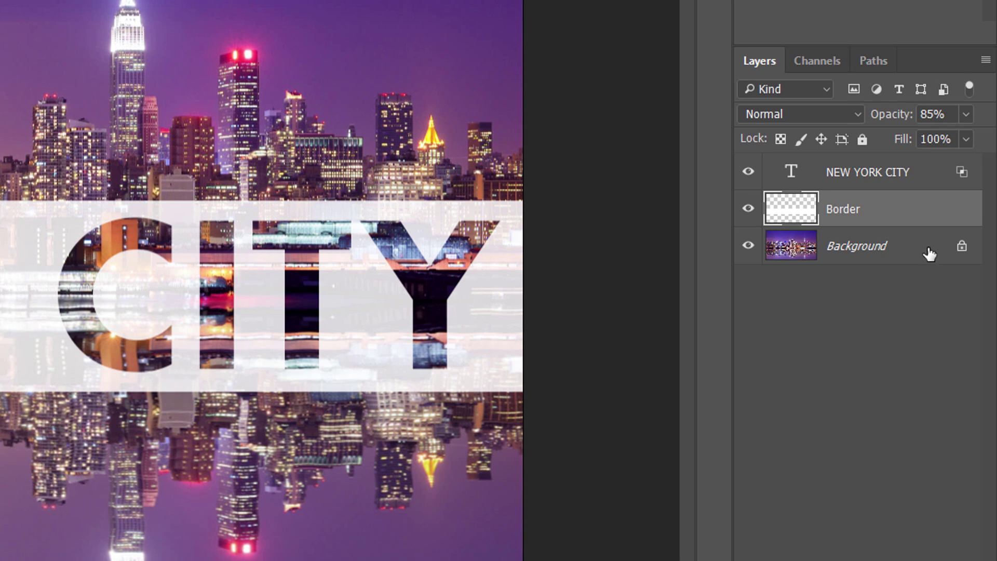
left_click(961, 248)
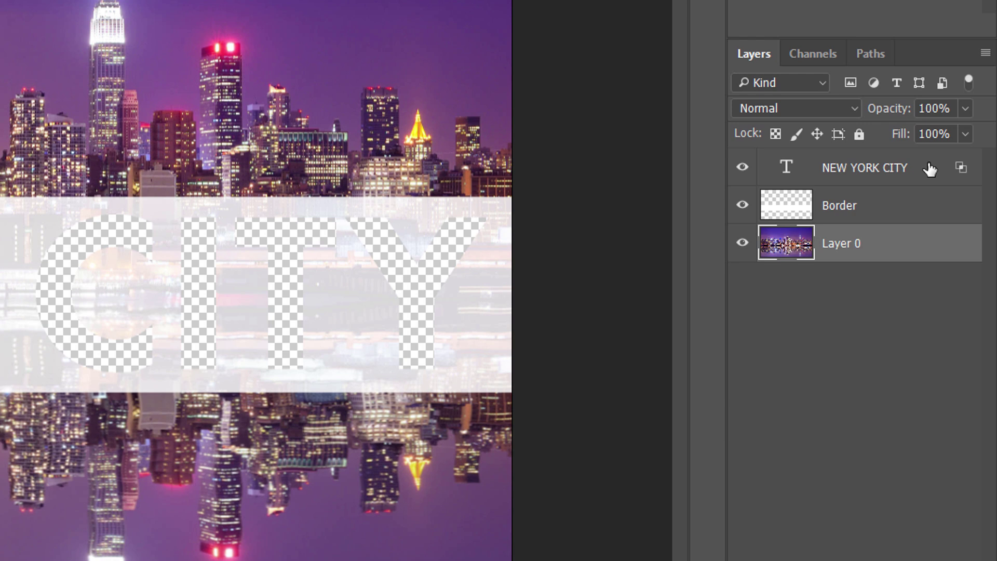
Select the NEW YORK CITY text layer together with the Border layer
left_click(930, 169)
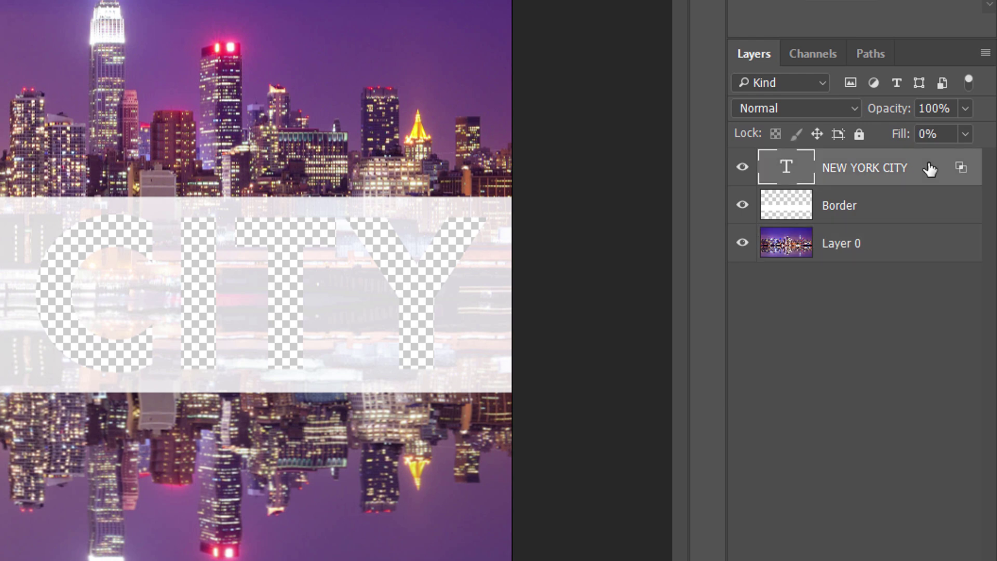
left_click(925, 206, "shift")
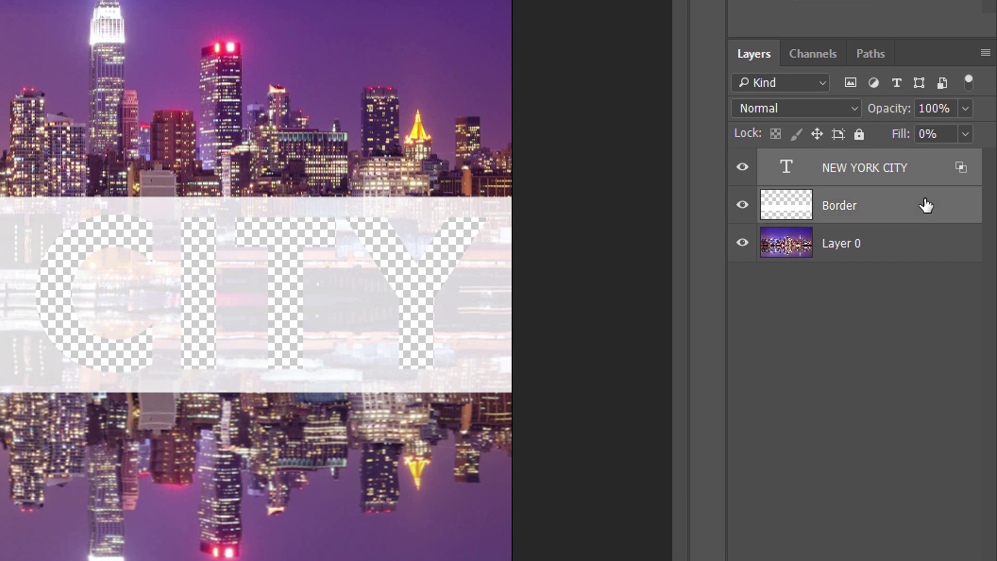
Group the two selected layers as 'Text and border' and expand the group
left_click(985, 54)
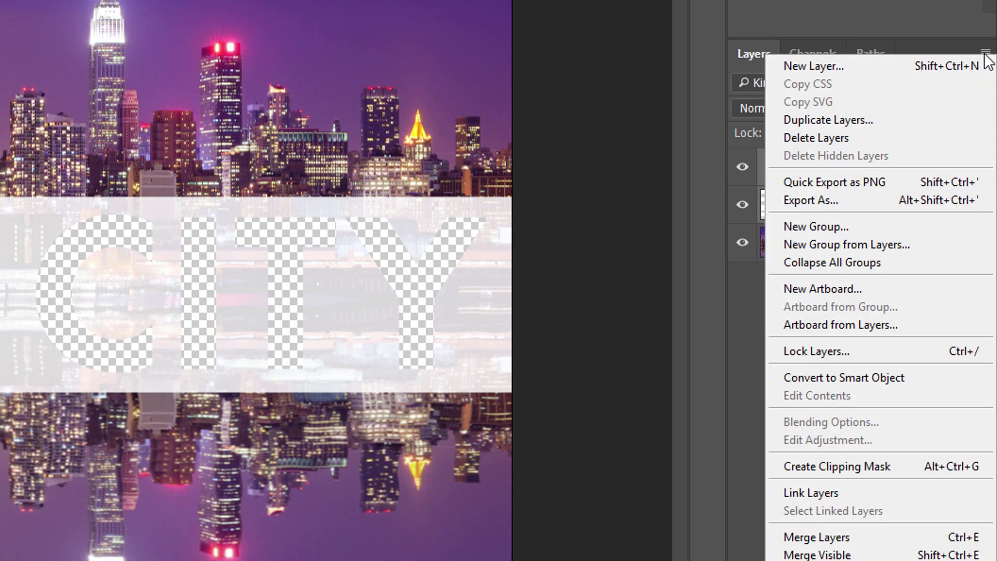
left_click(927, 241)
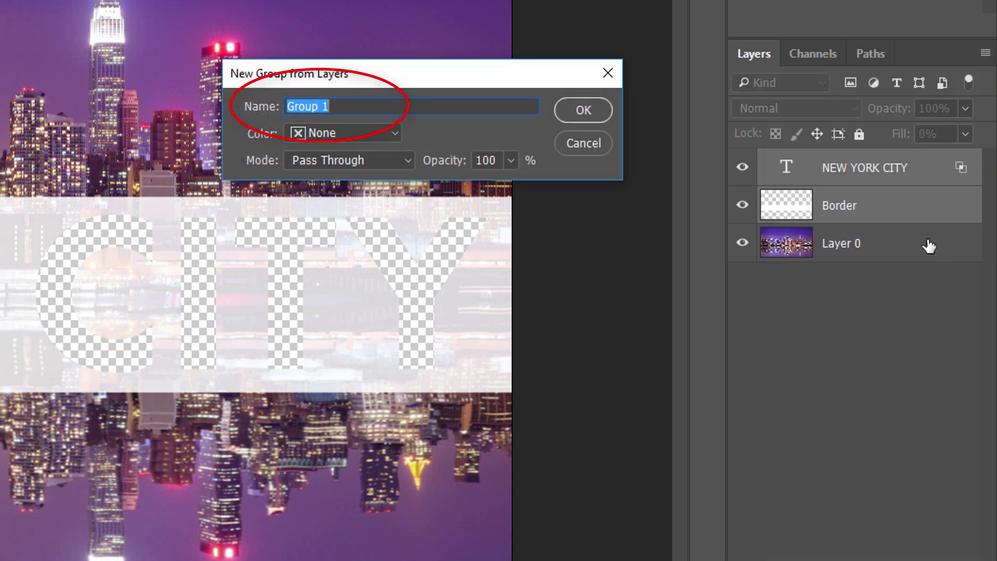
type("Text and border")
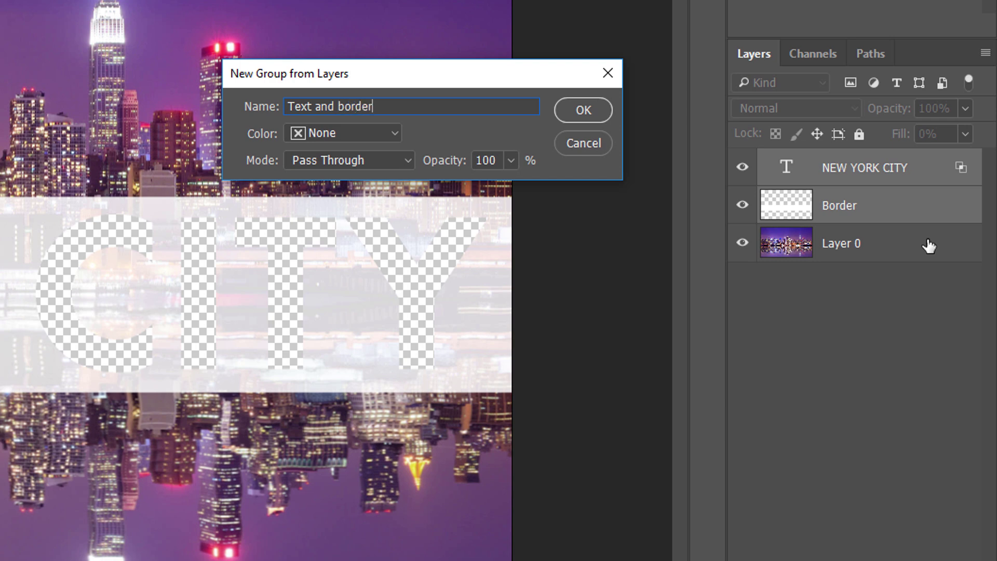
left_click(603, 107)
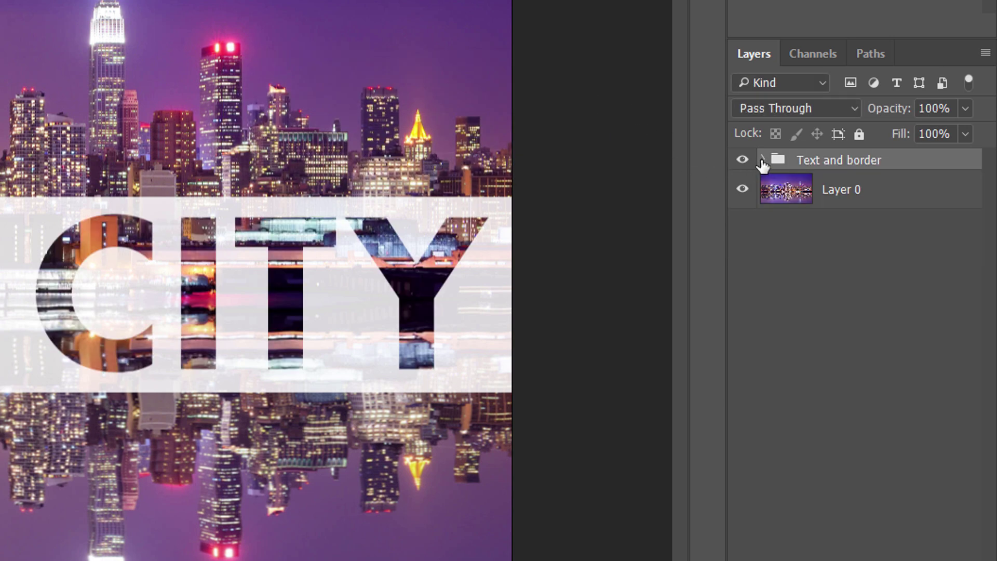
left_click(763, 160)
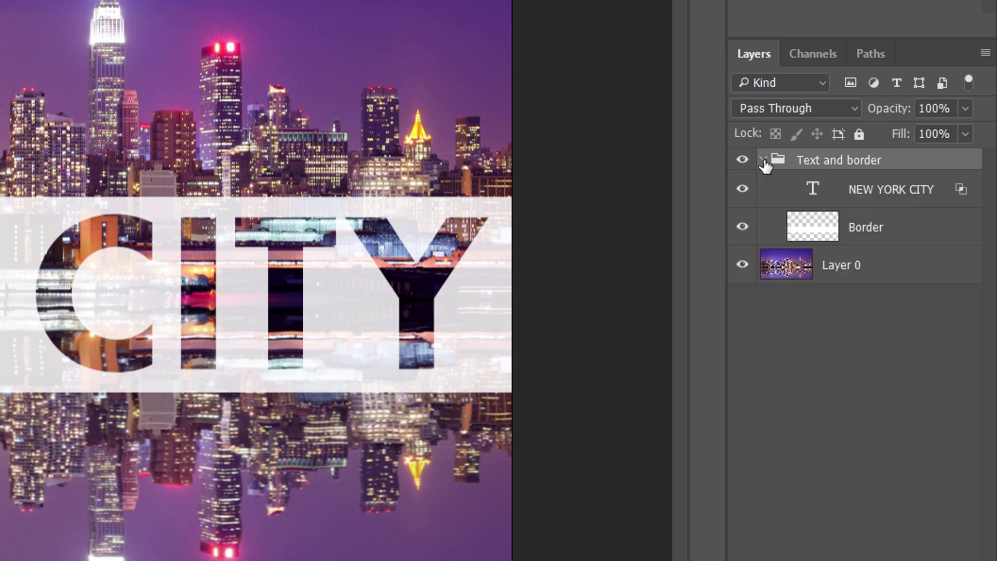